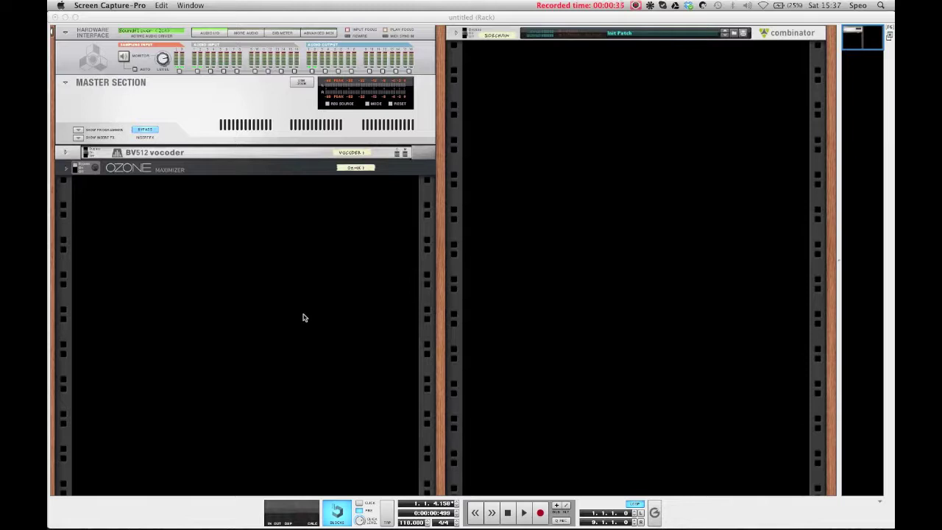
Step: Open the rack's add-device context menu in the empty space below the Combinator
right_click(537, 193)
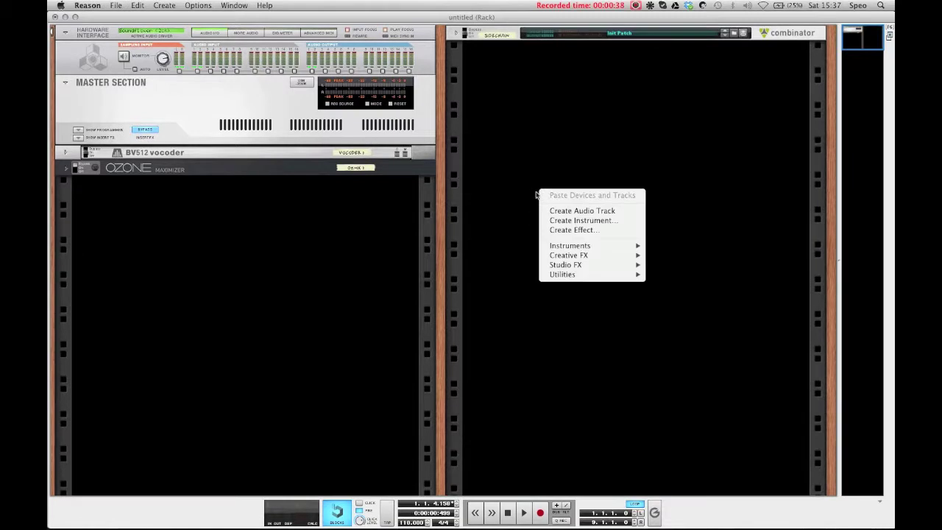
Step: Start Create Instrument, choose the Navi Retlav – Electro Bass refill, and browse to its 1_Combinator folder
click(581, 220)
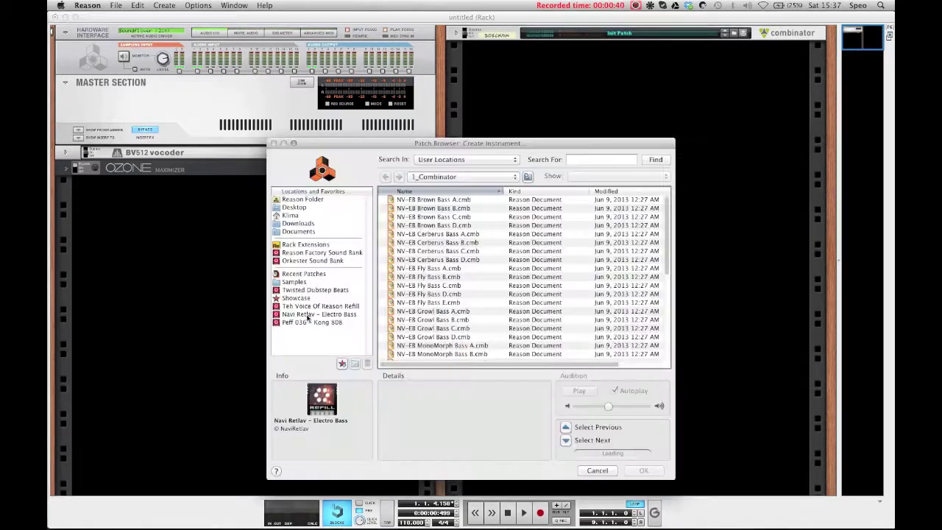
click(309, 314)
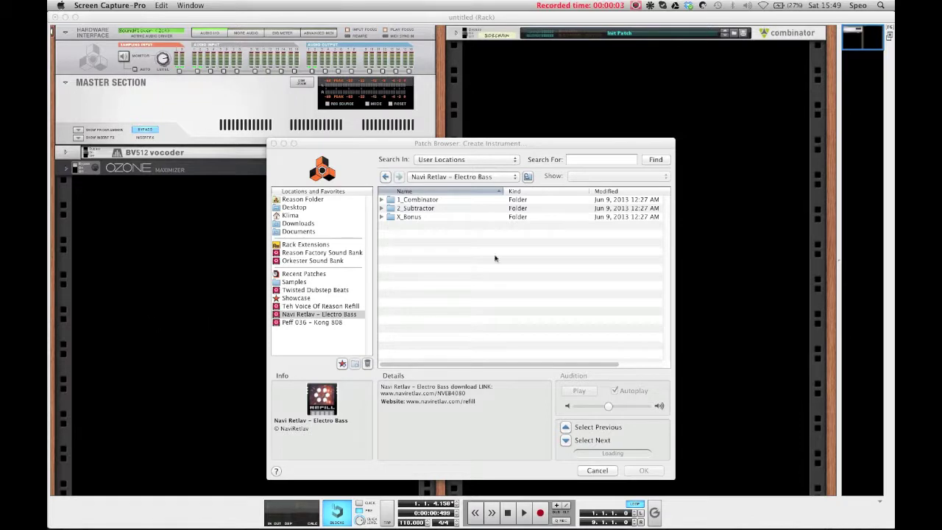
double_click(420, 217)
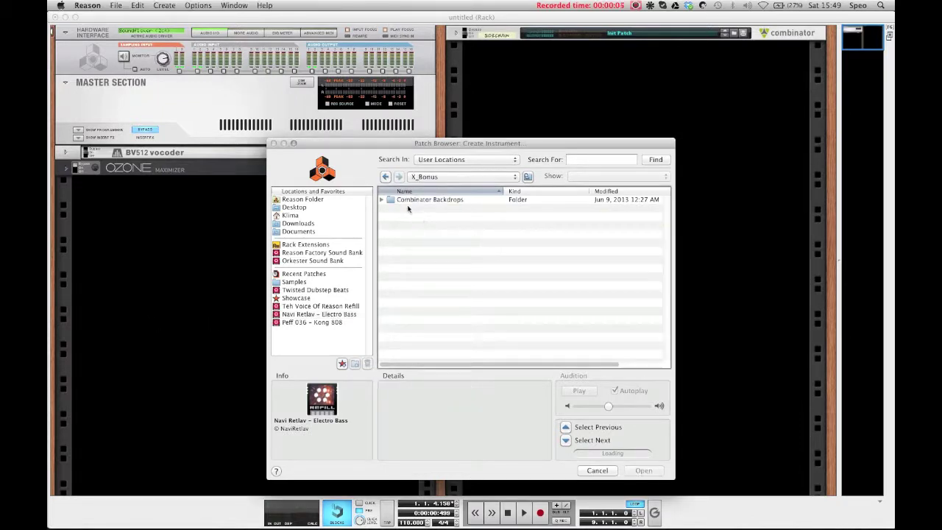
click(386, 178)
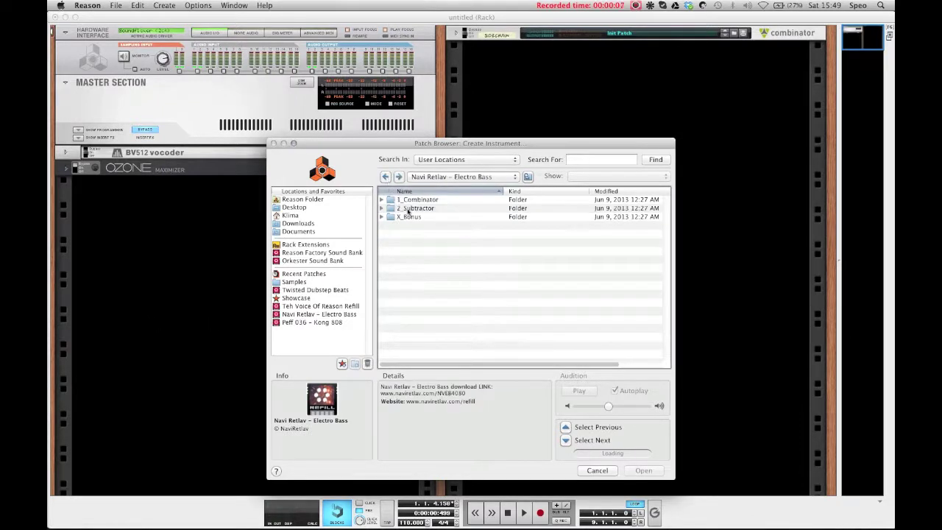
double_click(406, 211)
scroll(464, 267, down, 10)
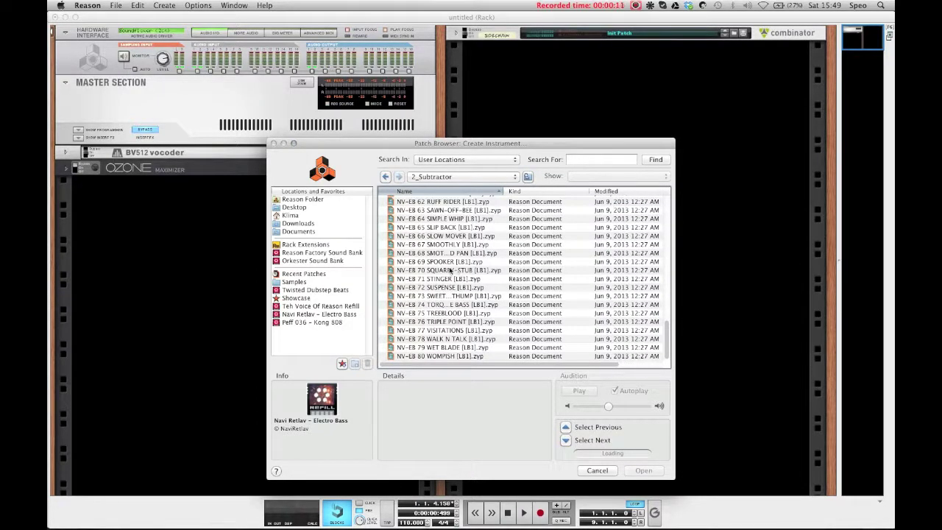
click(384, 177)
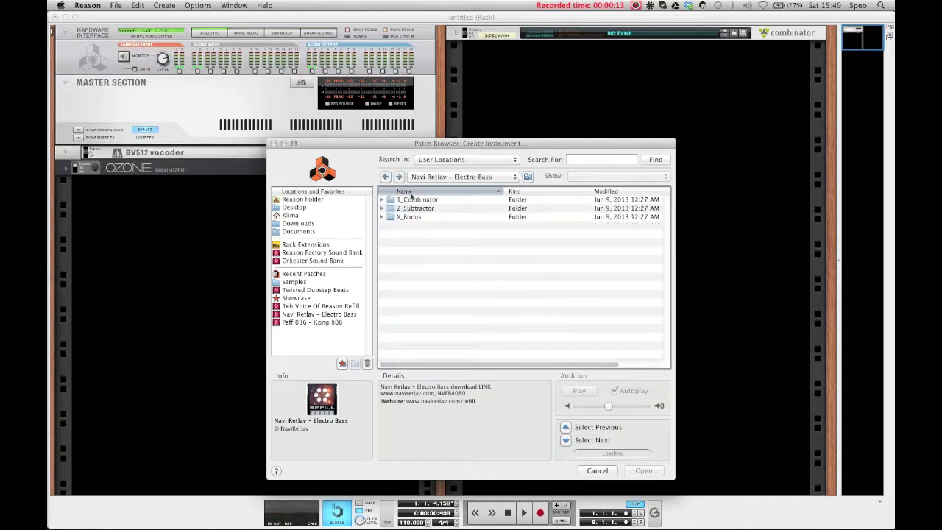
double_click(420, 201)
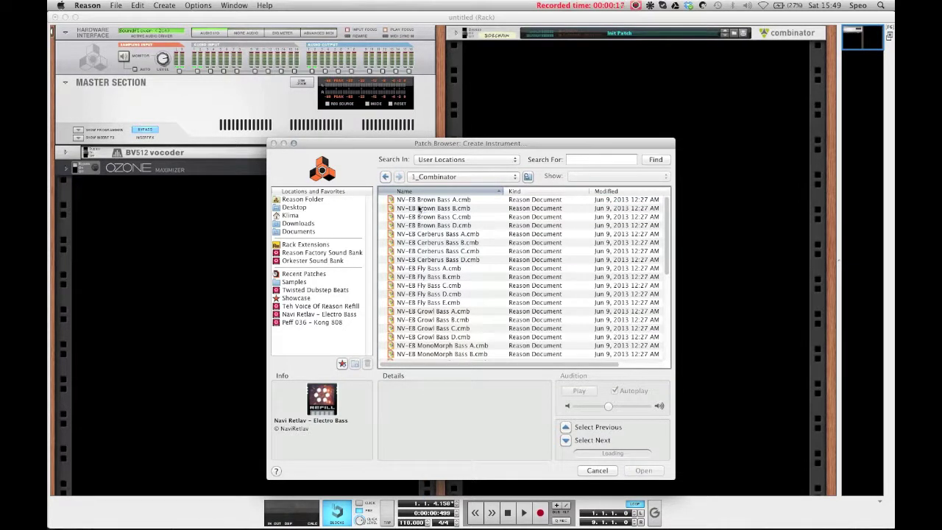
Step: Audition Combinator patches from NV-EB Brown Bass D through Growl Bass A down to Noise Killer A
click(439, 225)
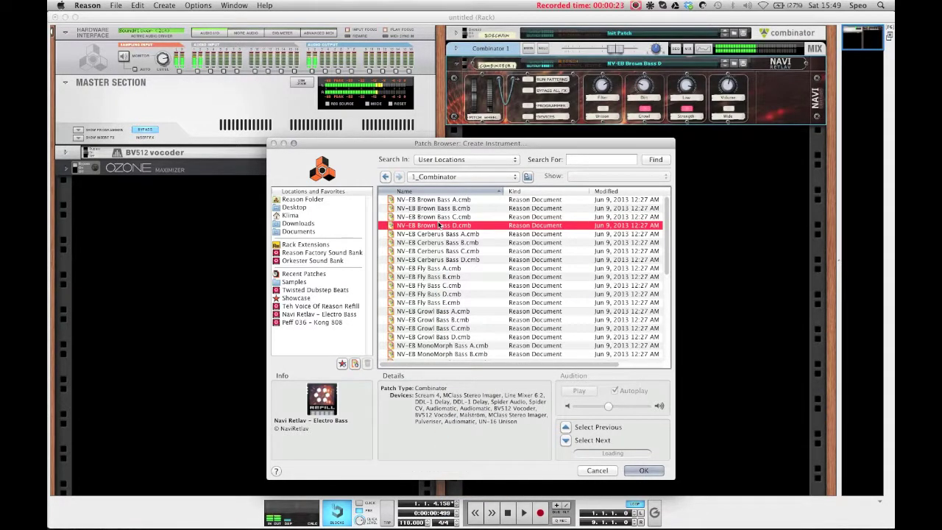
key(Down)
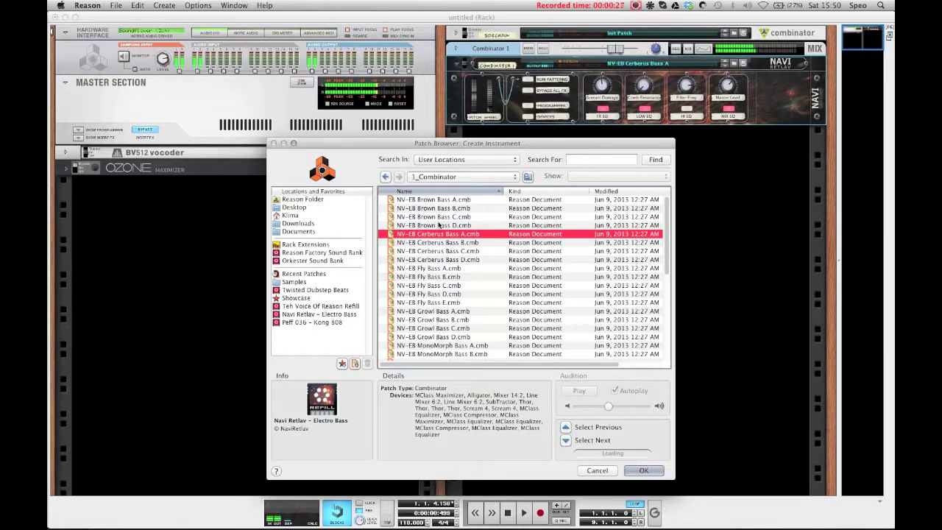
key(Down)
key(Down)
key(Down)
key(Down)
key(Down)
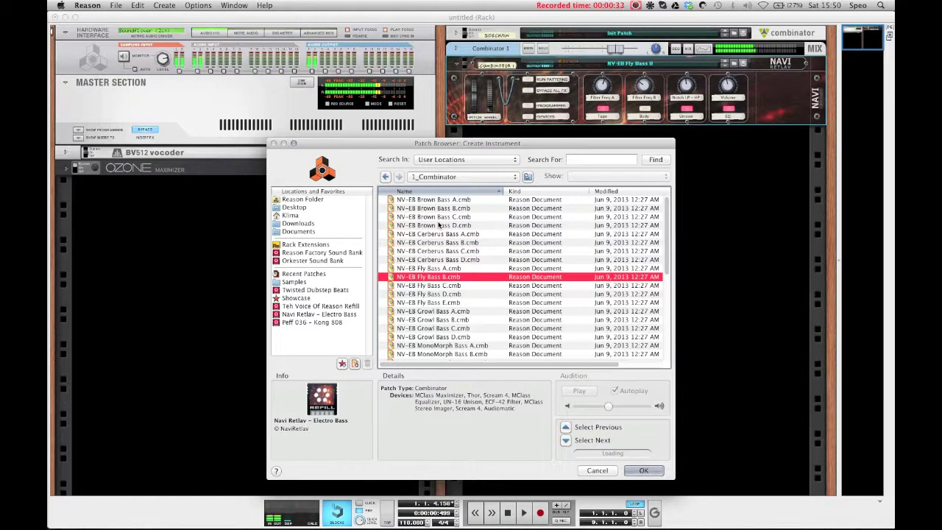
key(Down)
key(Down)
key(Down)
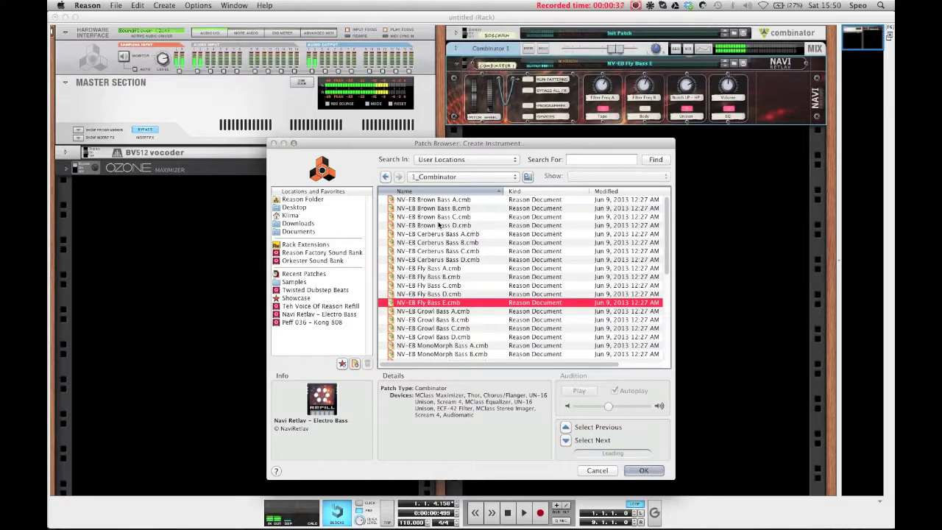
key(Down)
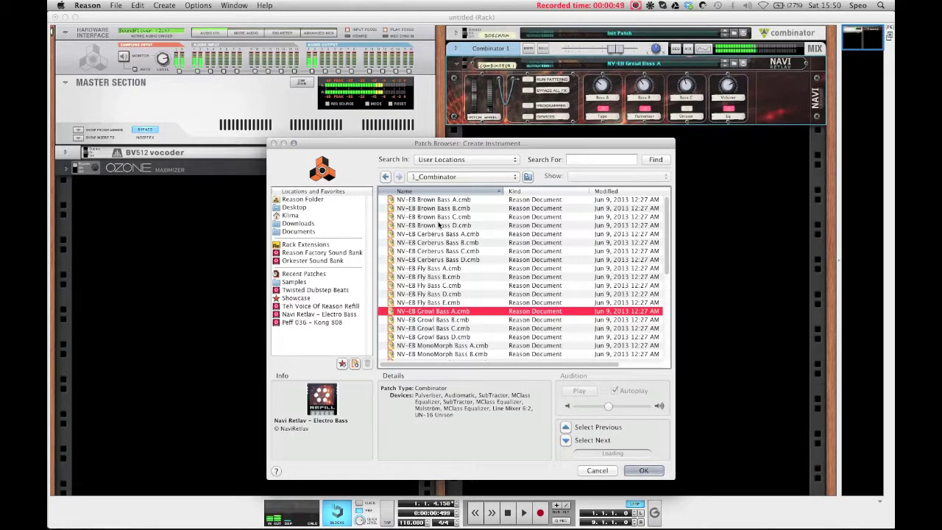
key(Down)
key(Down)
key(Down)
key(Down)
key(Down)
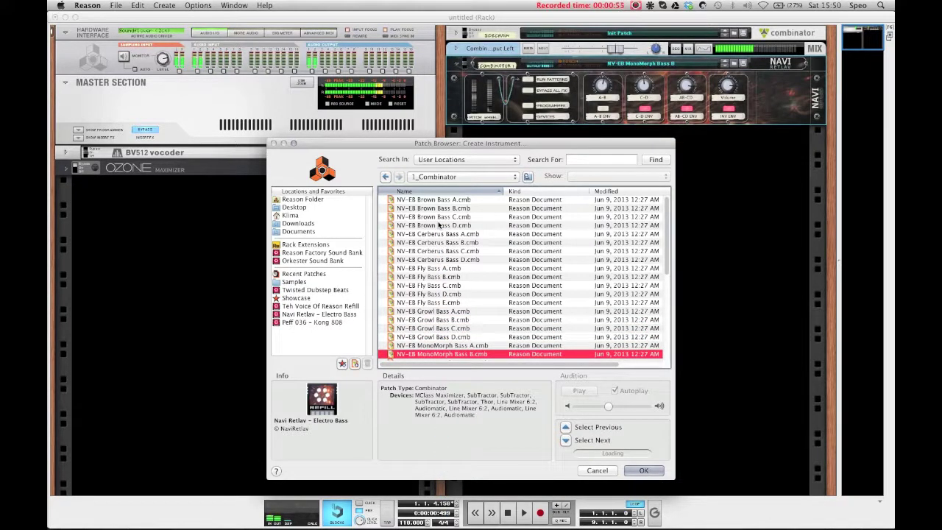
key(Down)
key(Down)
key(Down)
key(Down)
key(Down)
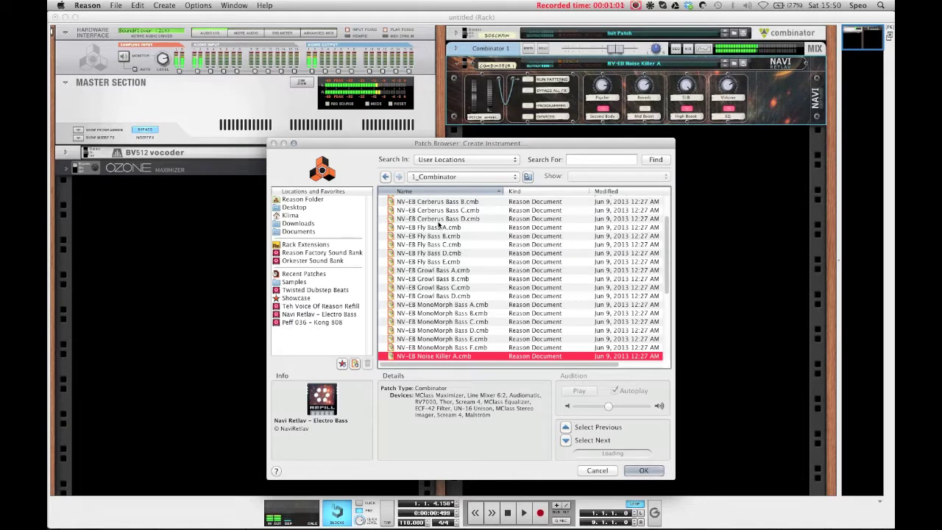
Step: Audition NV-EB Pro Bass A, Reese Bass A, Rice Bass A and Rice Bass E patches
key(Down)
key(Down)
key(Down)
key(Down)
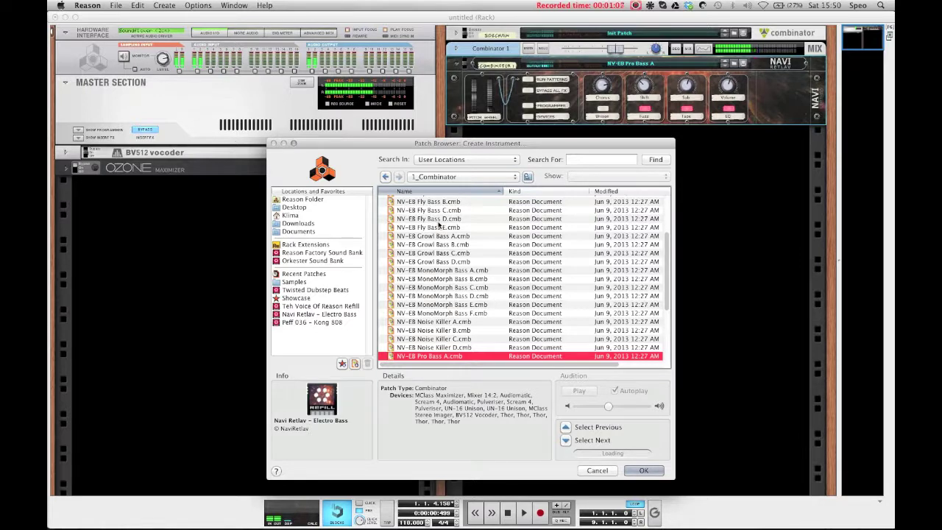
key(Down)
key(Down)
key(Down)
key(Down)
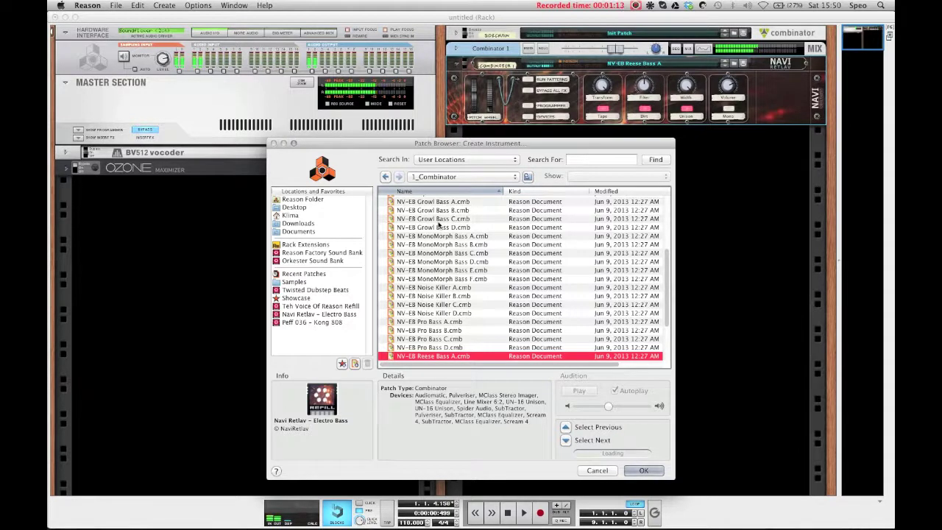
key(Down)
key(Down)
key(Down)
key(Down)
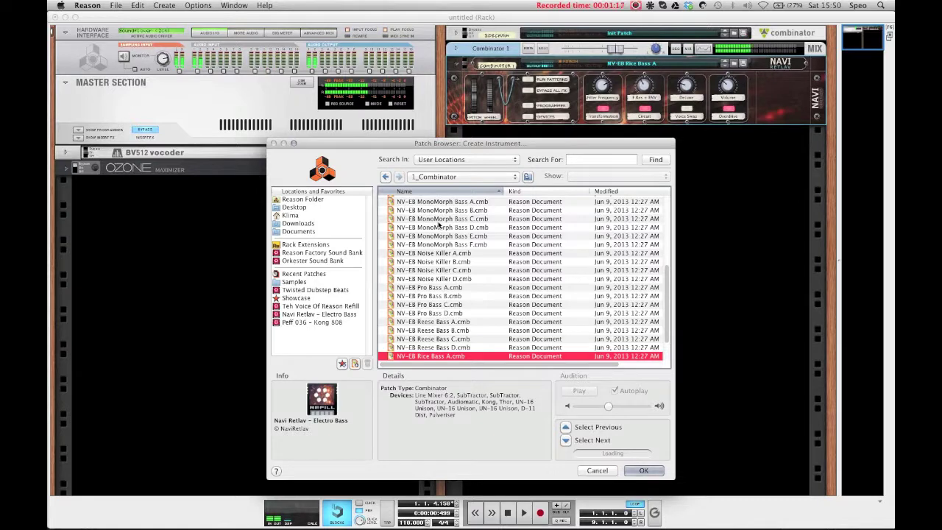
key(Down)
key(Down)
key(Down)
key(Down)
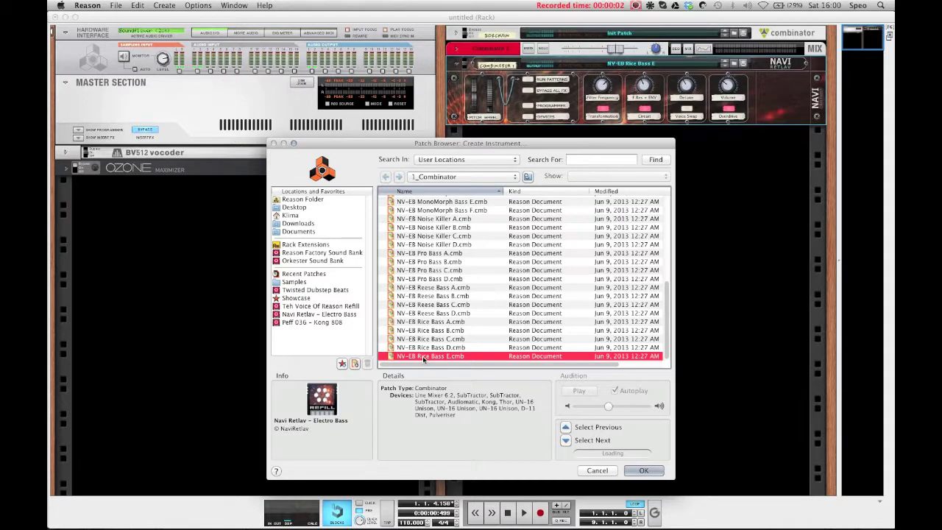
scroll(412, 293, up, 5)
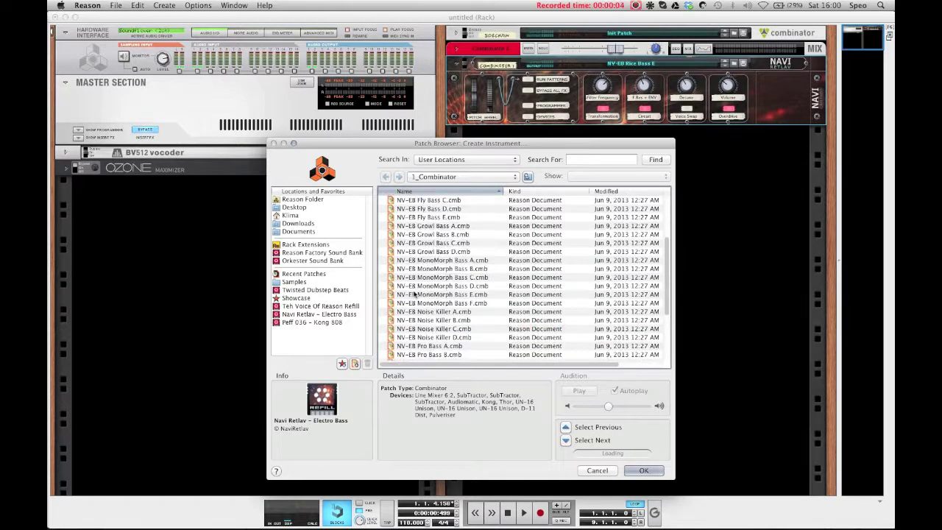
Step: Load NV-EB Growl Bass A, turn Bass B up to 91, and show the Combinator's devices
double_click(435, 262)
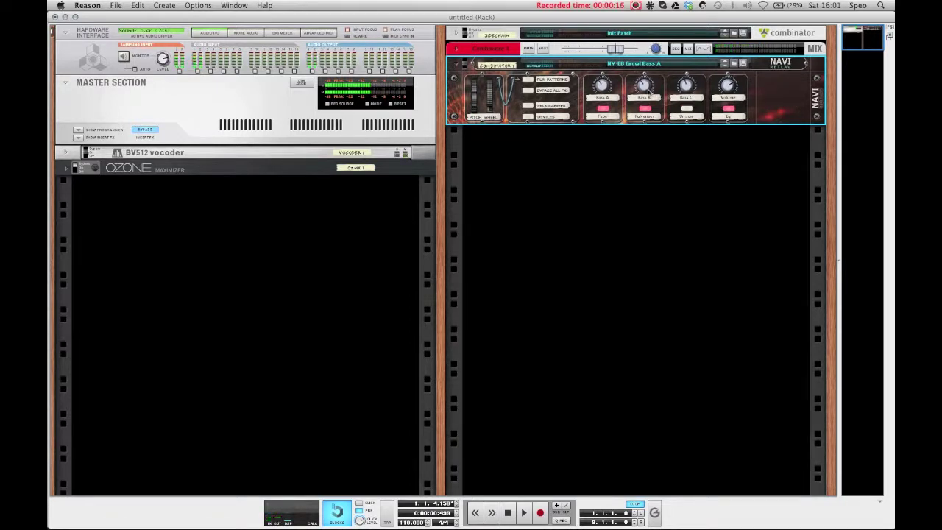
drag(645, 92, 687, 92)
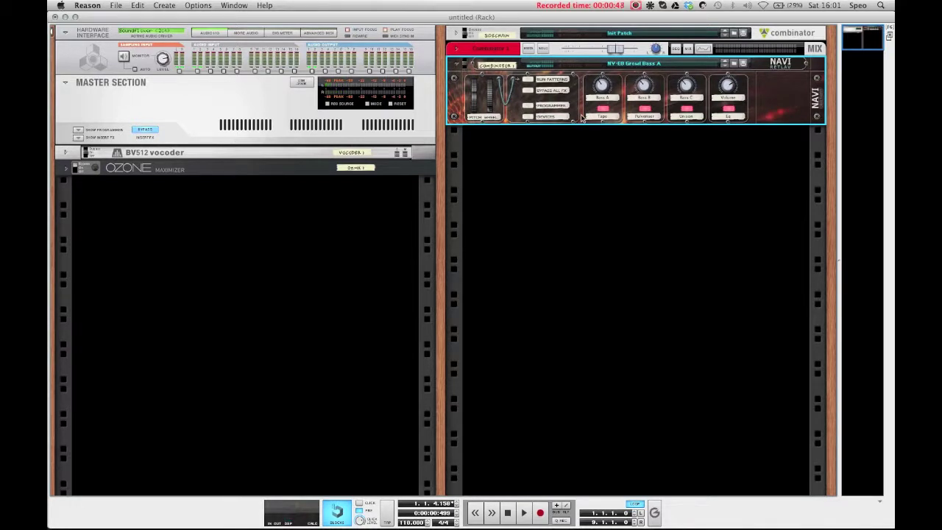
click(528, 116)
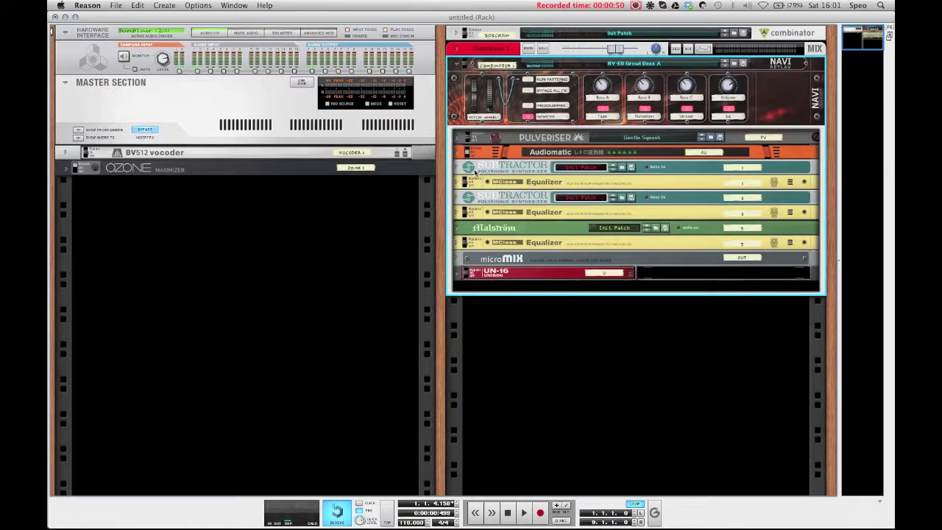
Step: Unfold the Audiomatic, raise Transform to 81%, lower Dry/Wet to 31%, and select Tape
click(457, 153)
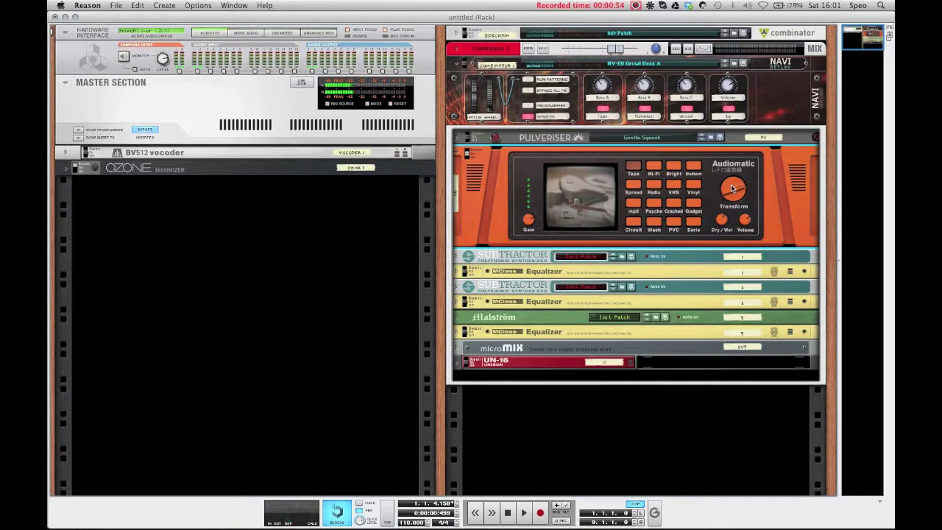
mouse_move(730, 187)
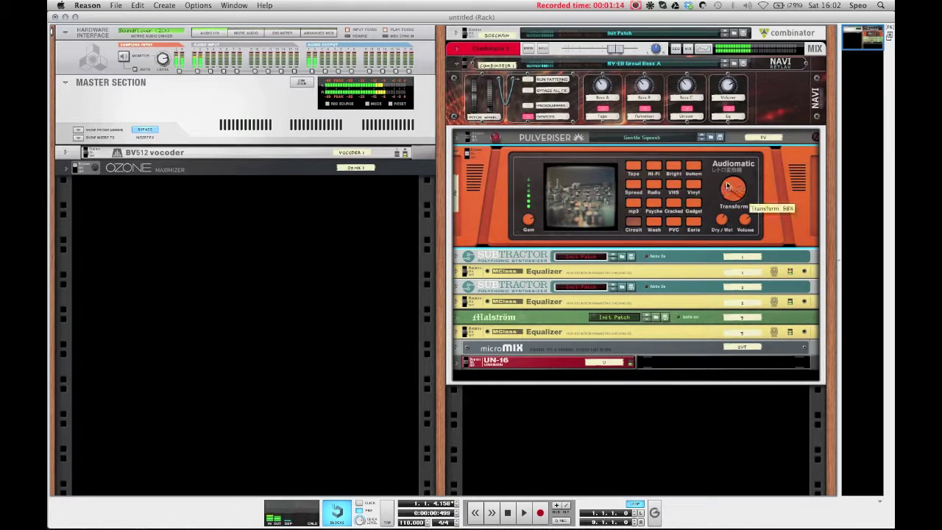
mouse_move(736, 190)
mouse_down()
mouse_move(726, 198)
mouse_move(730, 189)
mouse_up()
drag(721, 222, 723, 228)
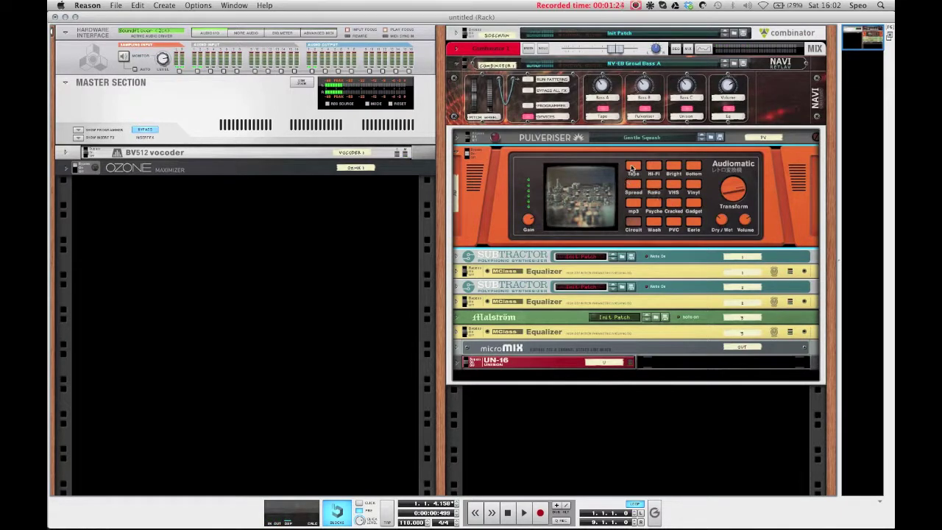
click(632, 168)
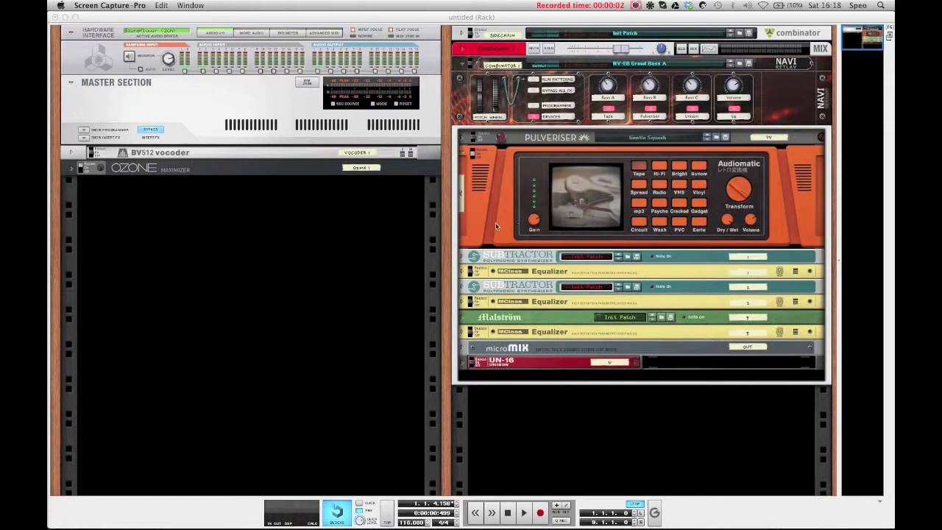
Step: Create a SubTractor from the Navi Retlav 2_Subtractor folder, choosing NV-EB 09 EDGE C over EDGE A
right_click(245, 235)
click(261, 265)
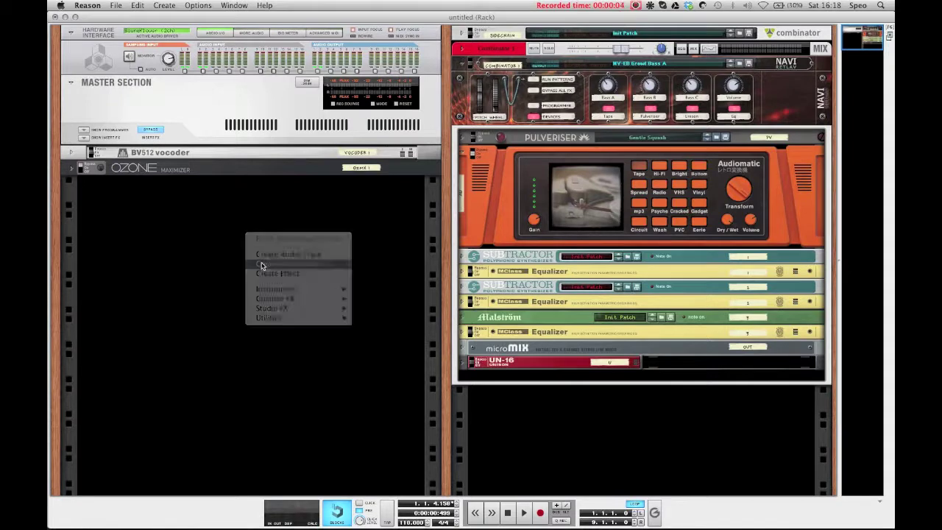
click(443, 182)
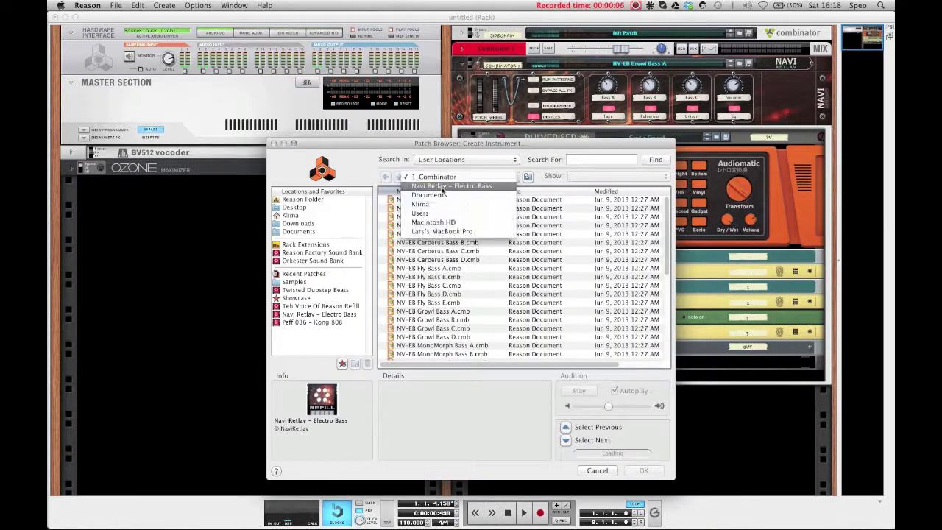
click(443, 185)
double_click(430, 209)
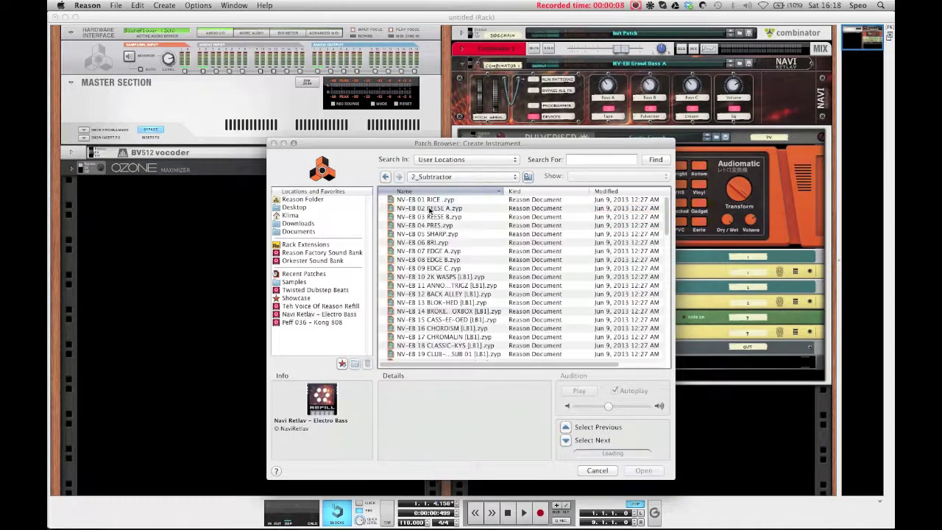
click(434, 253)
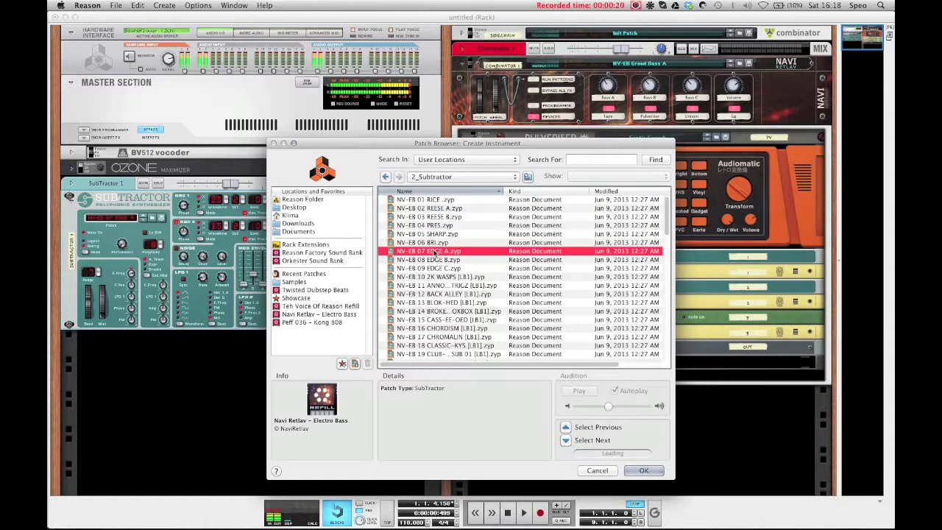
key(Down)
key(Down)
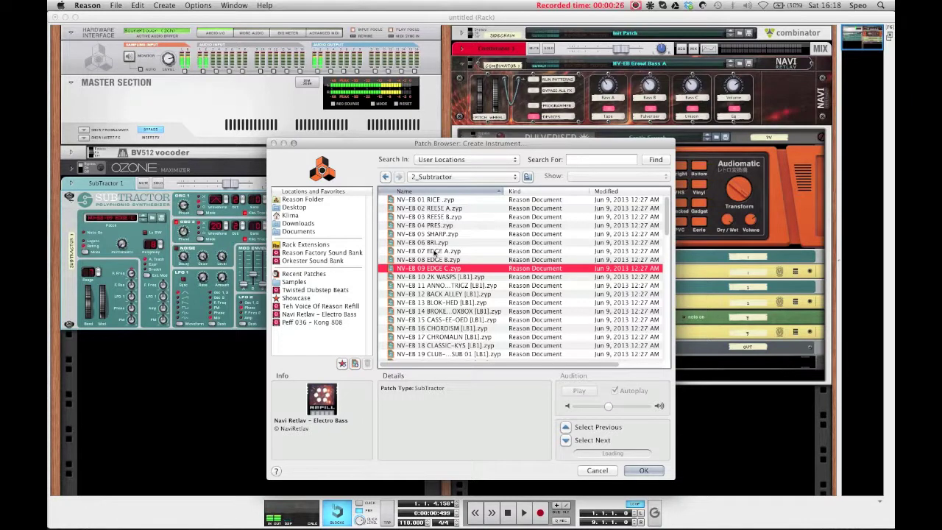
key(Return)
Step: Select the SubTractor and raise its Osc 1 phase difference from 43 to 62
click(434, 254)
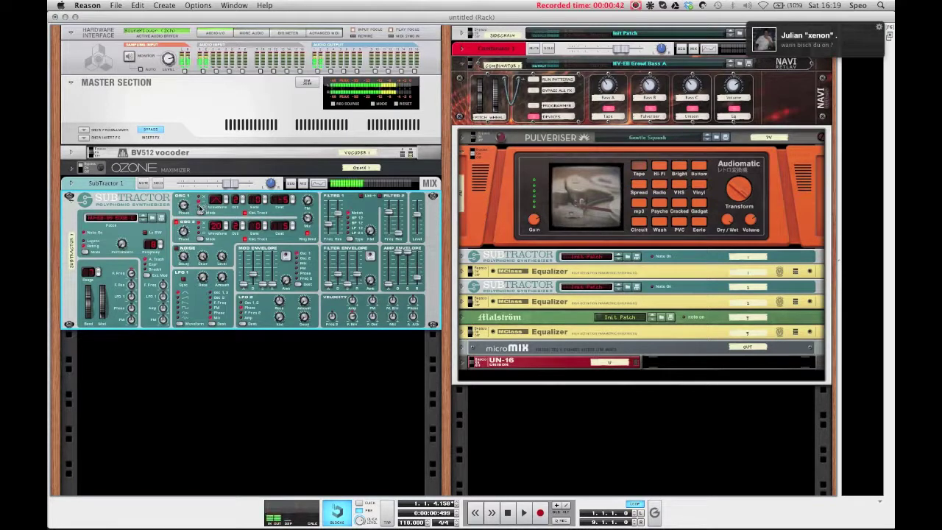
mouse_move(187, 212)
mouse_down()
mouse_move(200, 199)
mouse_move(186, 218)
mouse_up()
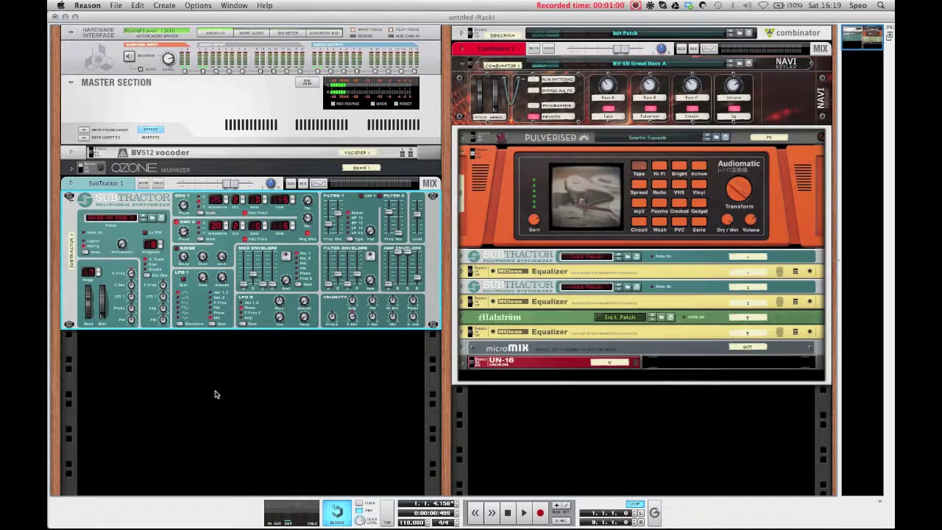
key(super+shift+s)
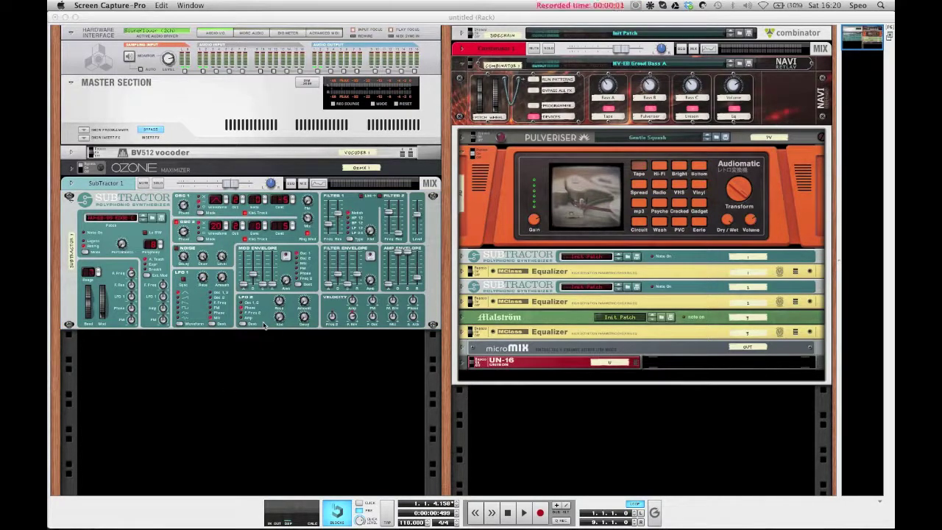